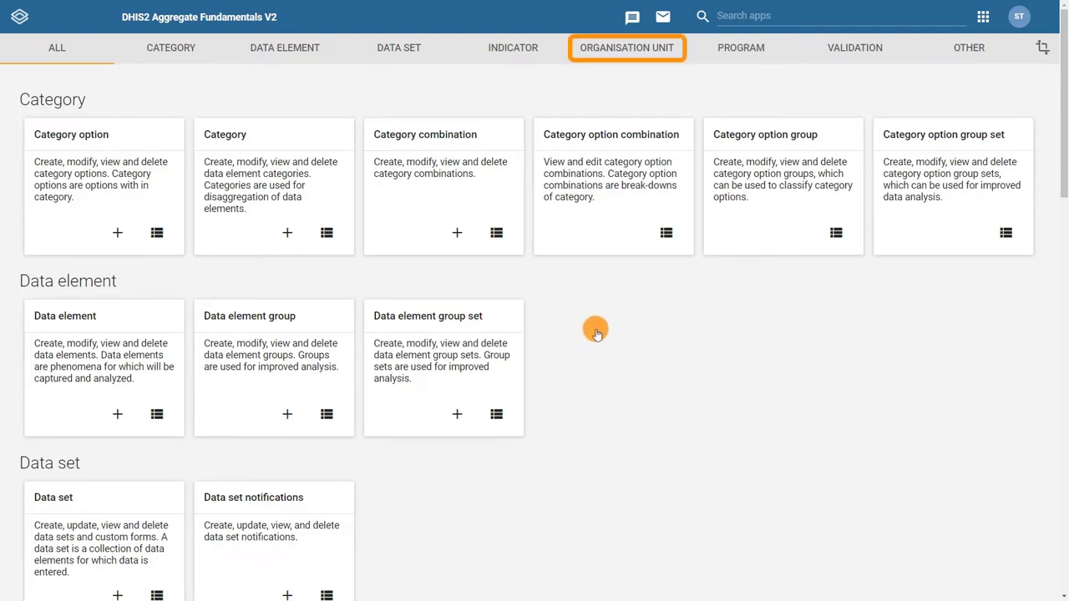
Start a new organisation unit group with the name Hospitals and the code HOSP.
click(624, 53)
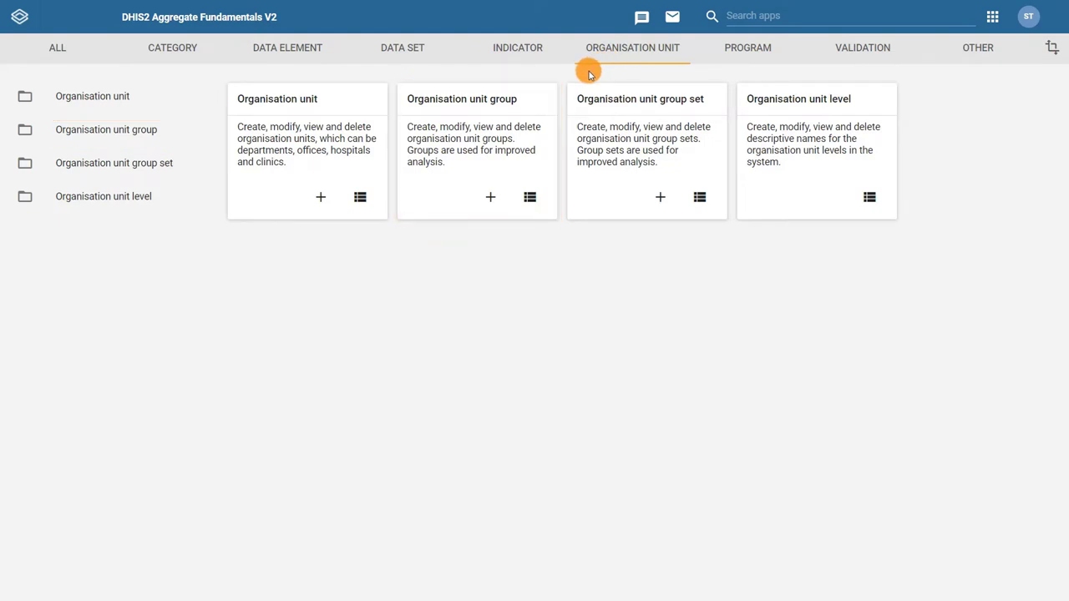
click(142, 128)
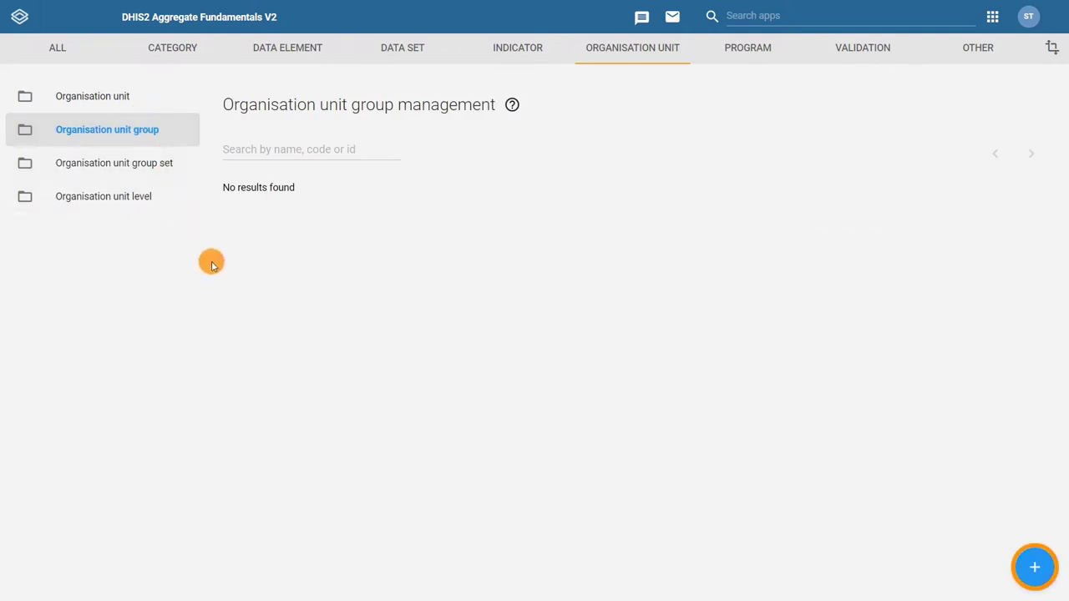
click(1034, 567)
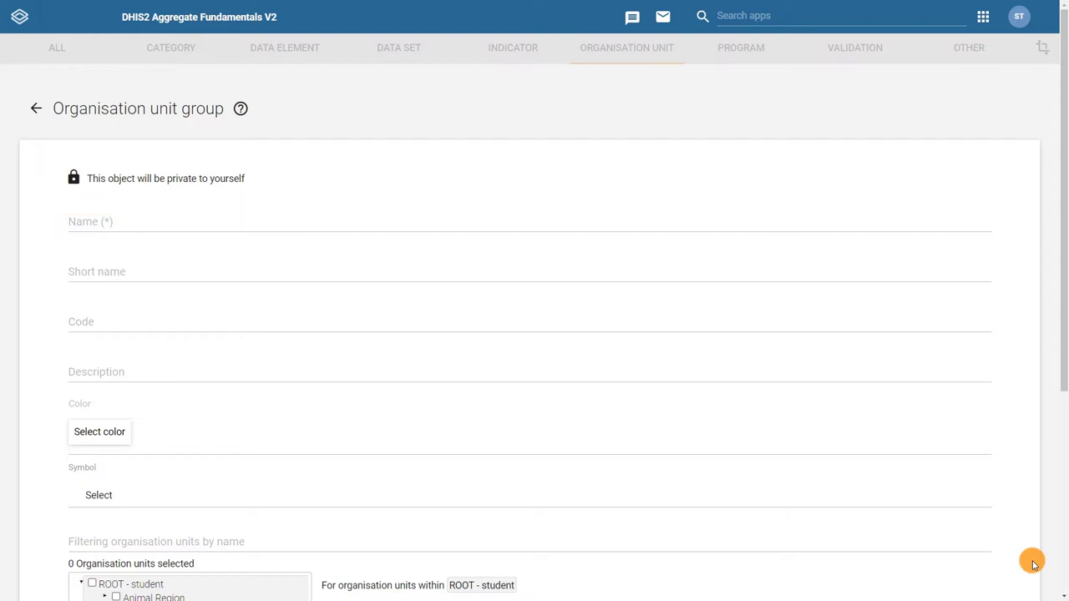
click(132, 227)
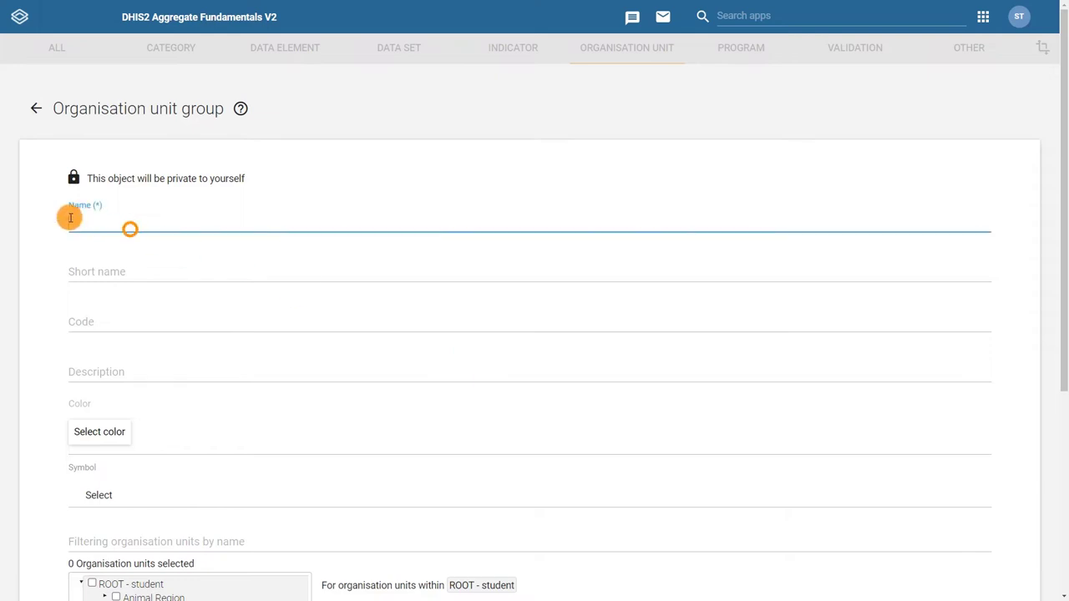
text(Hospital)
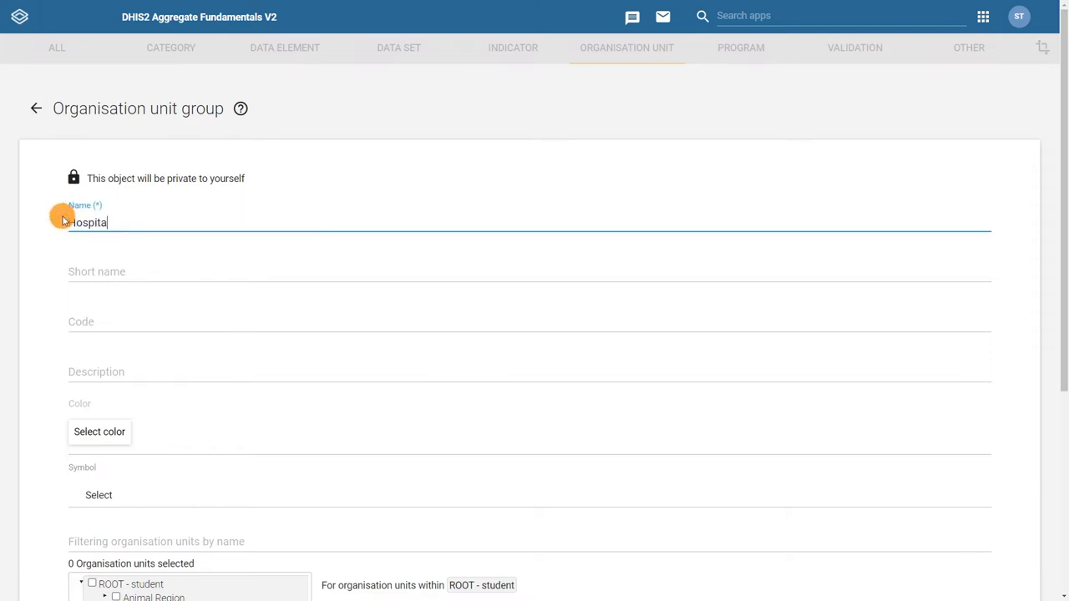
text(s)
key(Tab)
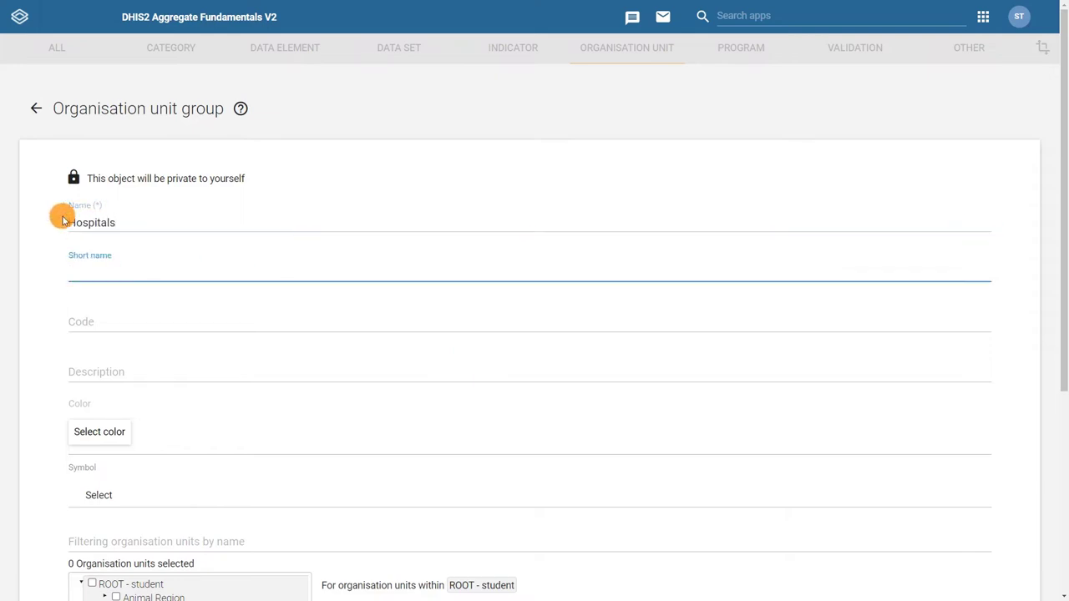
key(Tab)
text(HOSP)
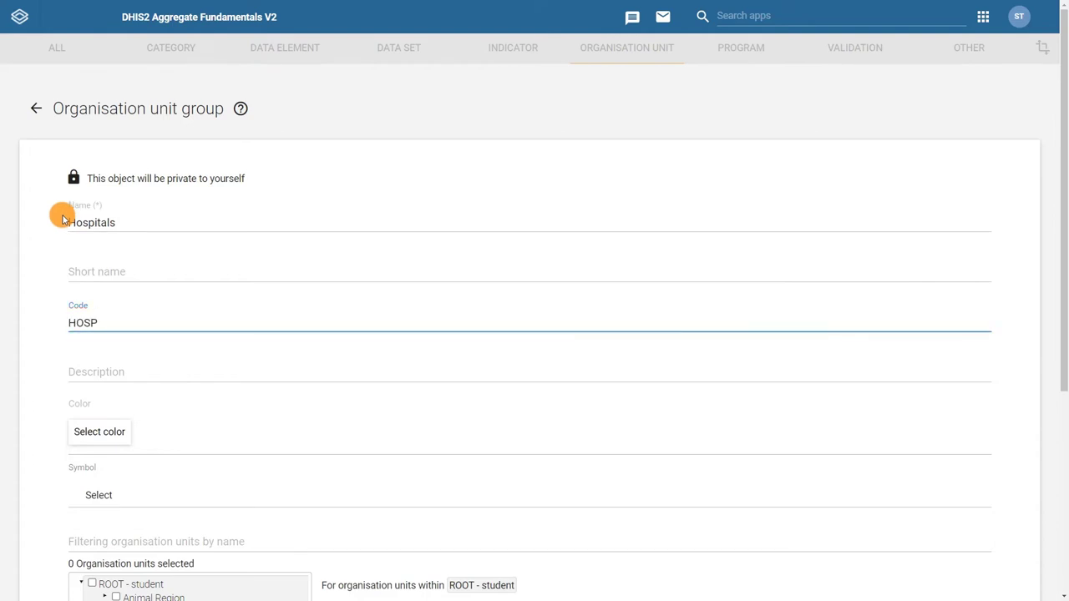
Set the Hospitals group's symbol to the computer monitor icon.
scroll(63, 218, down, 3)
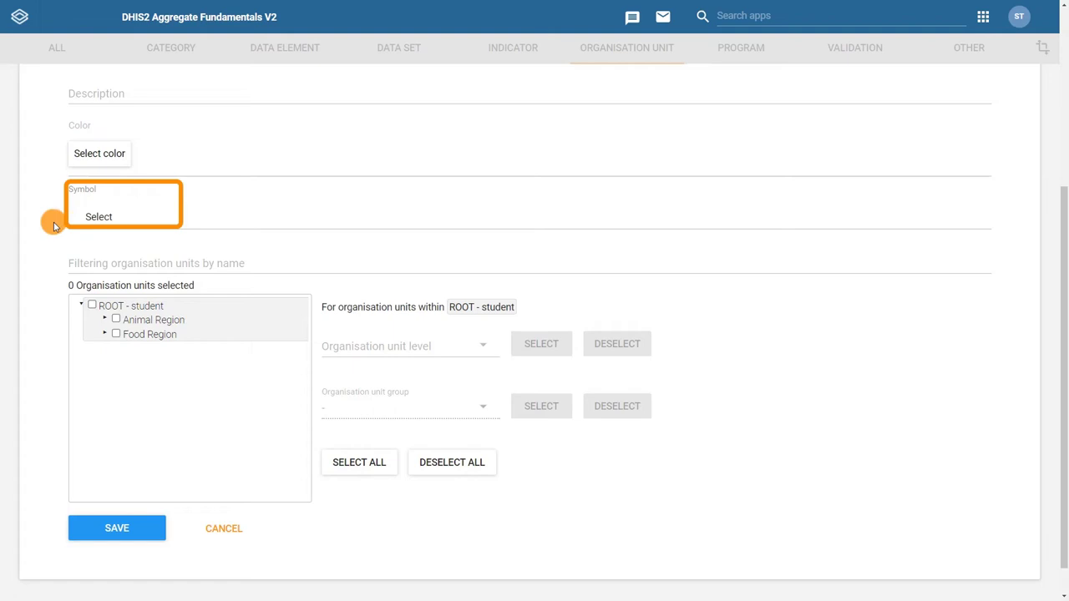
click(96, 218)
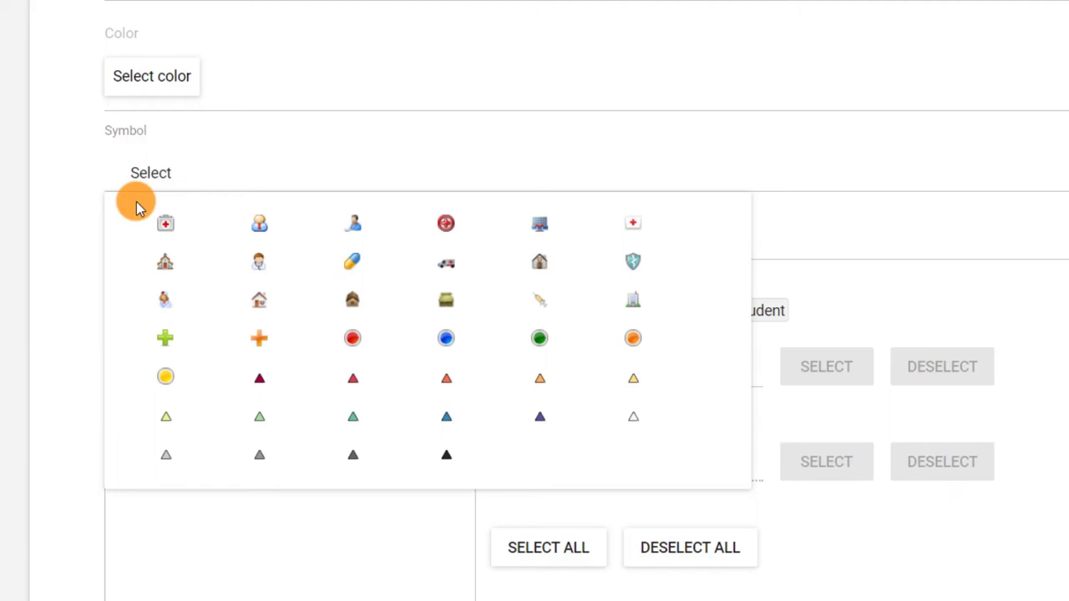
click(534, 230)
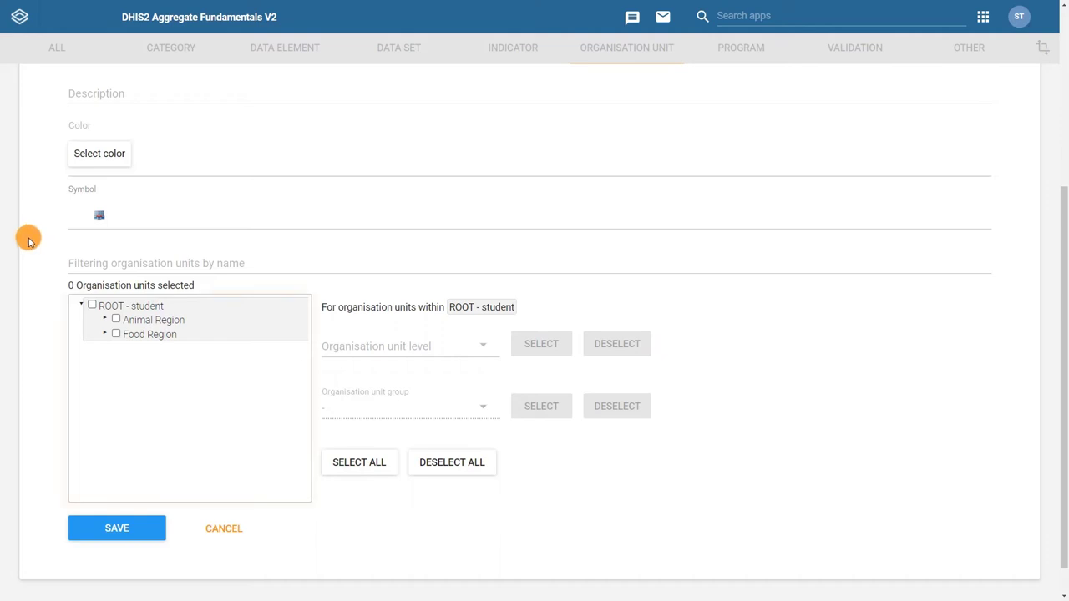
Add Peacock Private Hospital from Bird District in Animal Region to the Hospitals group.
click(104, 320)
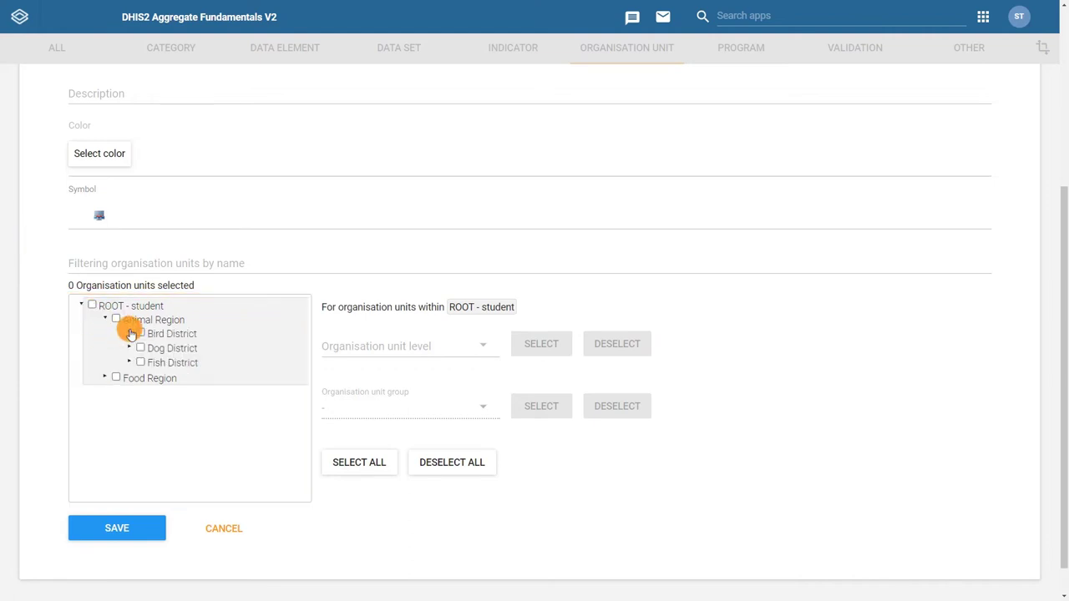
click(129, 333)
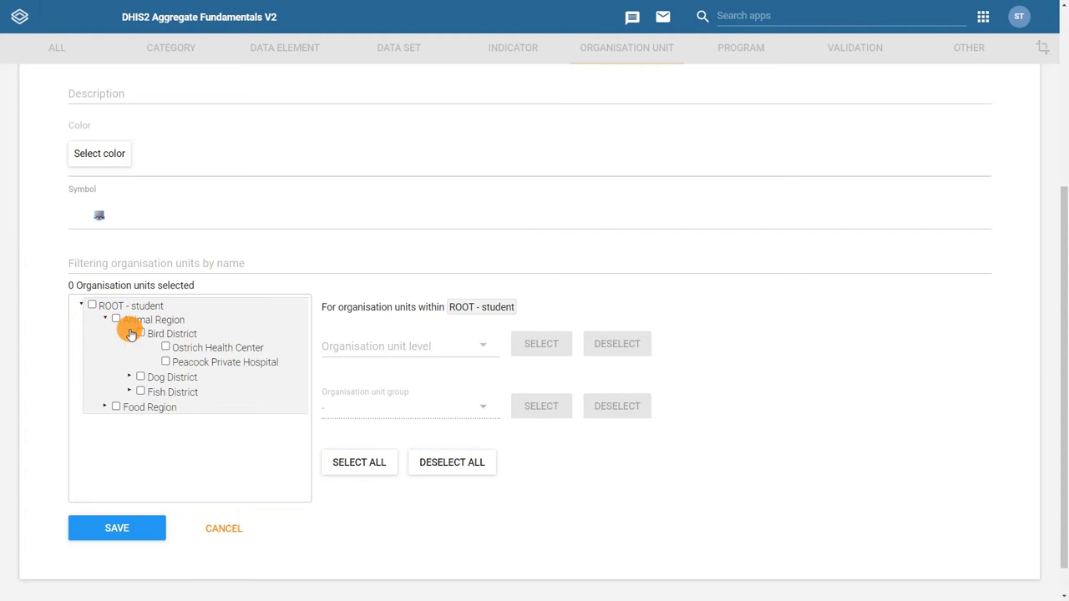
click(164, 361)
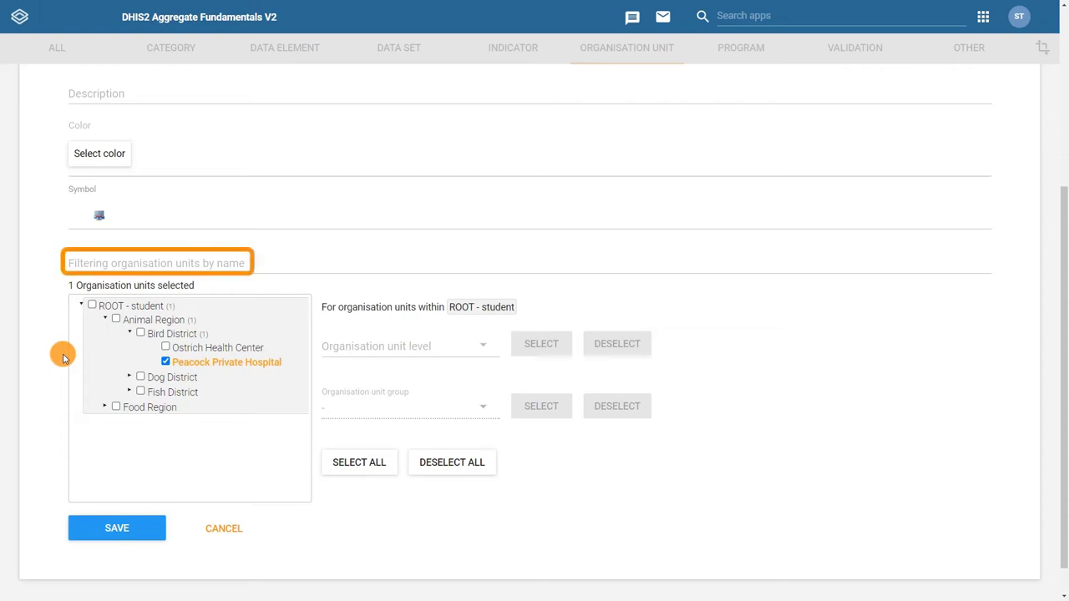
Filter the organisation units by "Hospital", add the Banana District, Carrot District, Catfish Private, Dalmatian Private and Lasagne Private hospitals, and save the group.
click(76, 264)
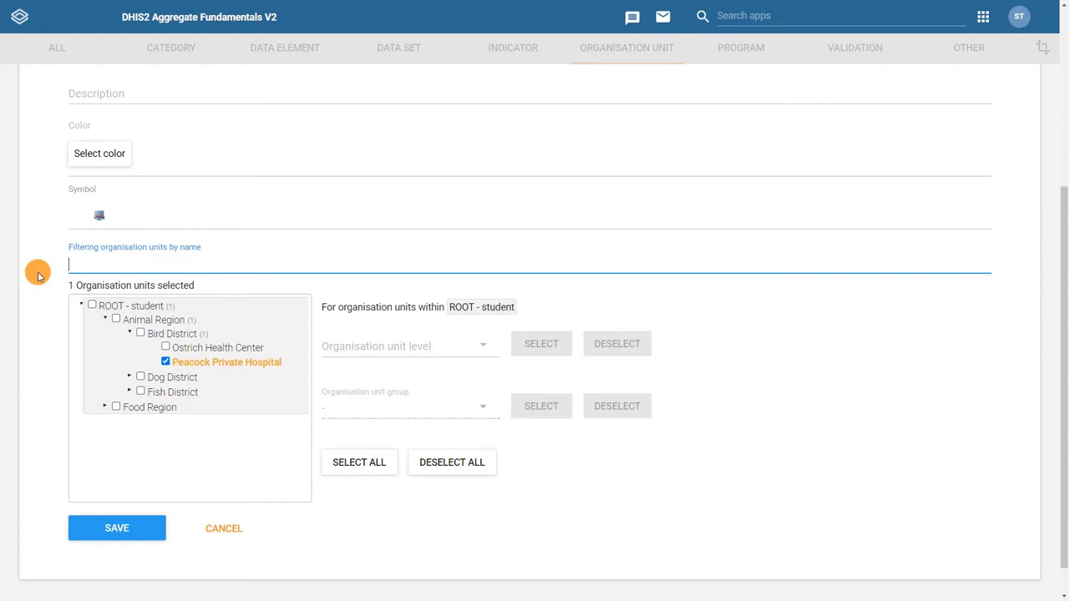
text(Hospital)
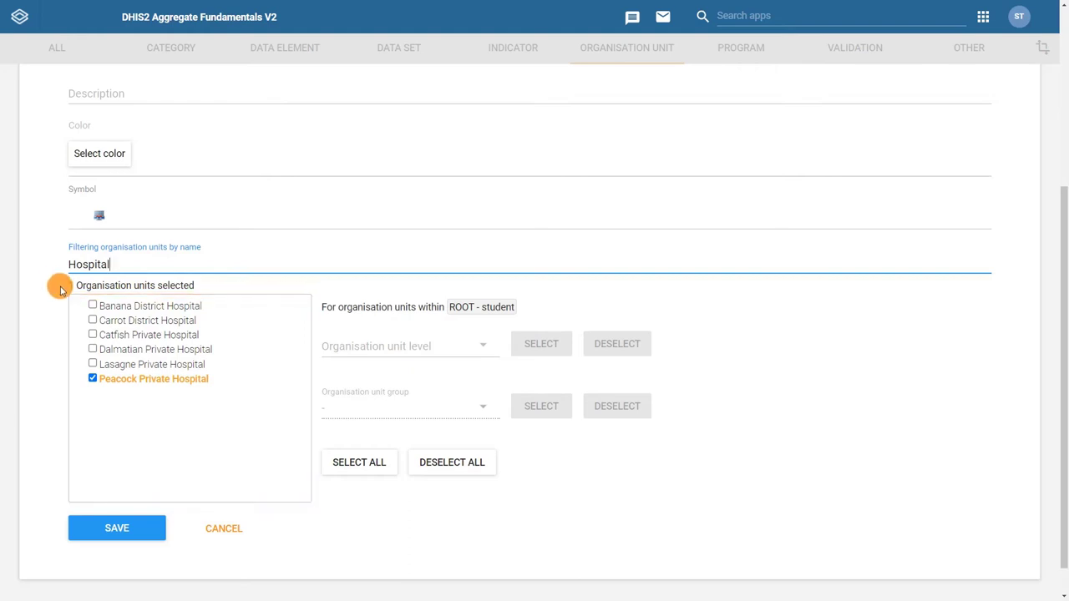
click(92, 305)
click(92, 320)
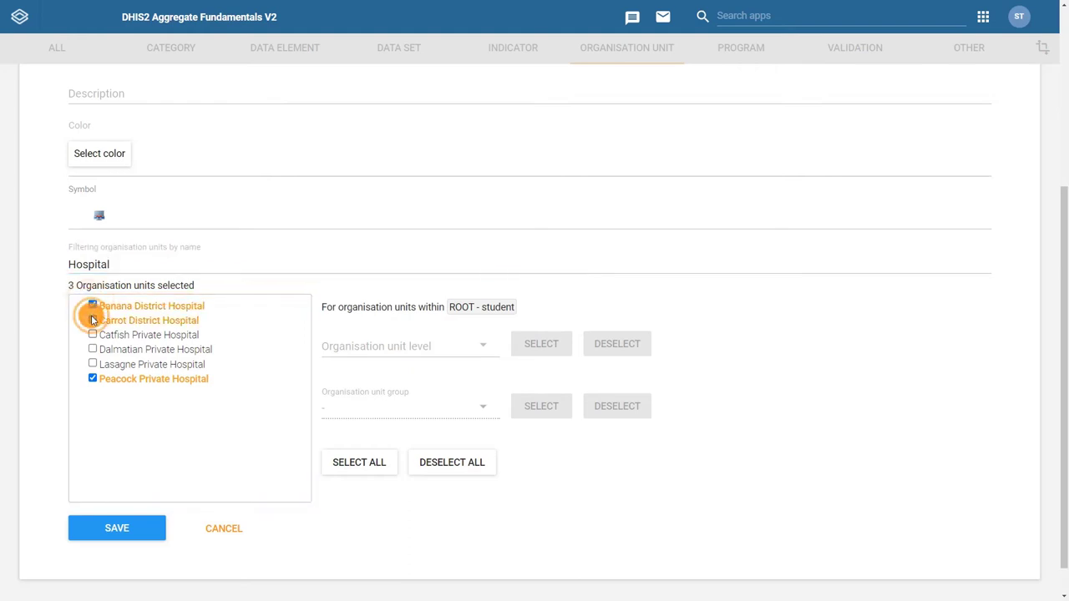
click(93, 334)
click(92, 349)
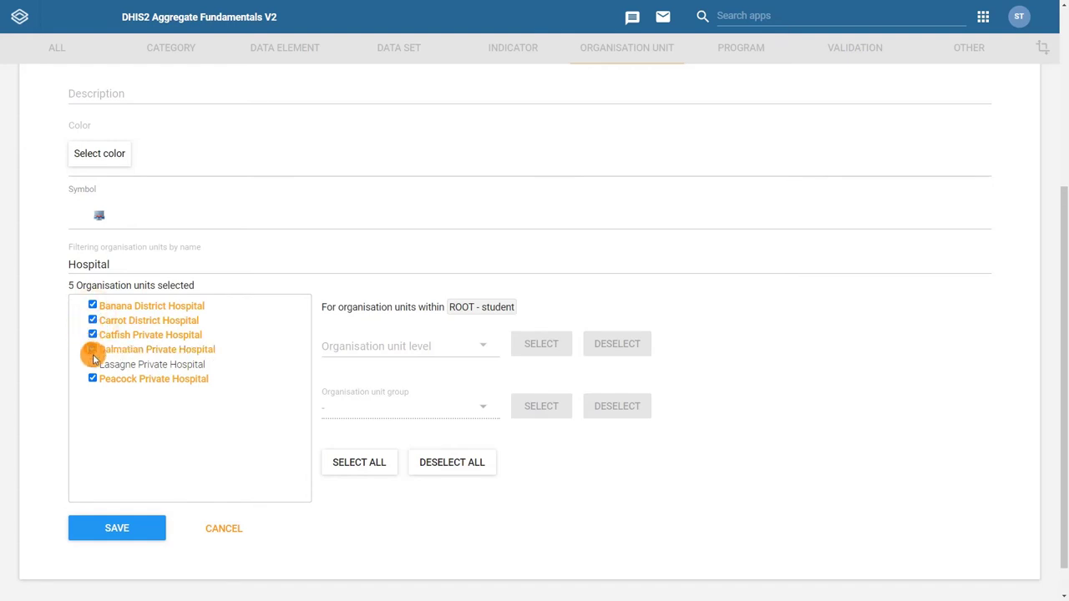
click(92, 363)
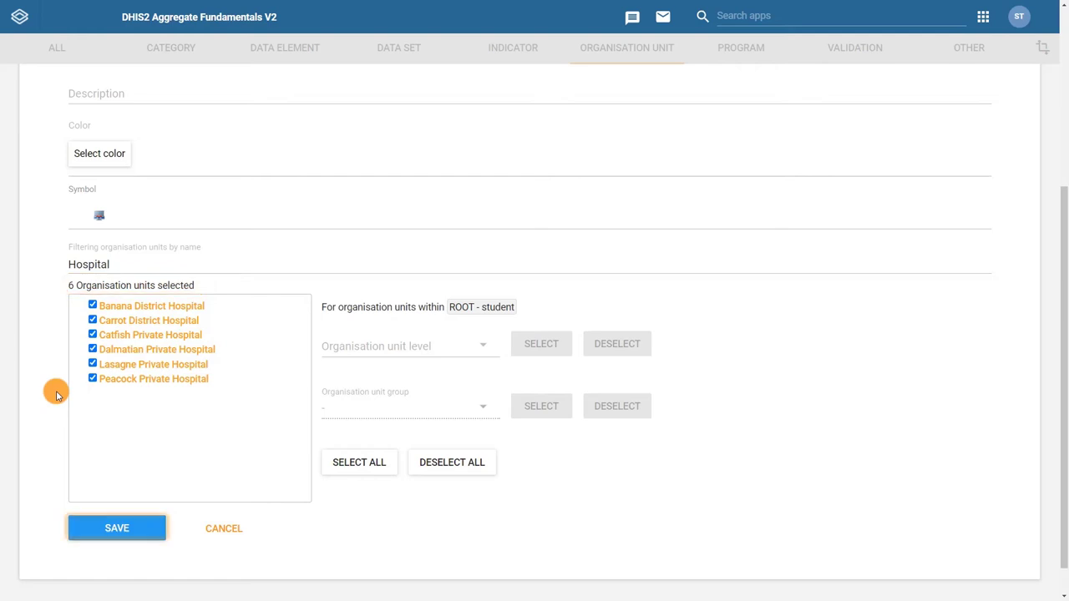
click(109, 523)
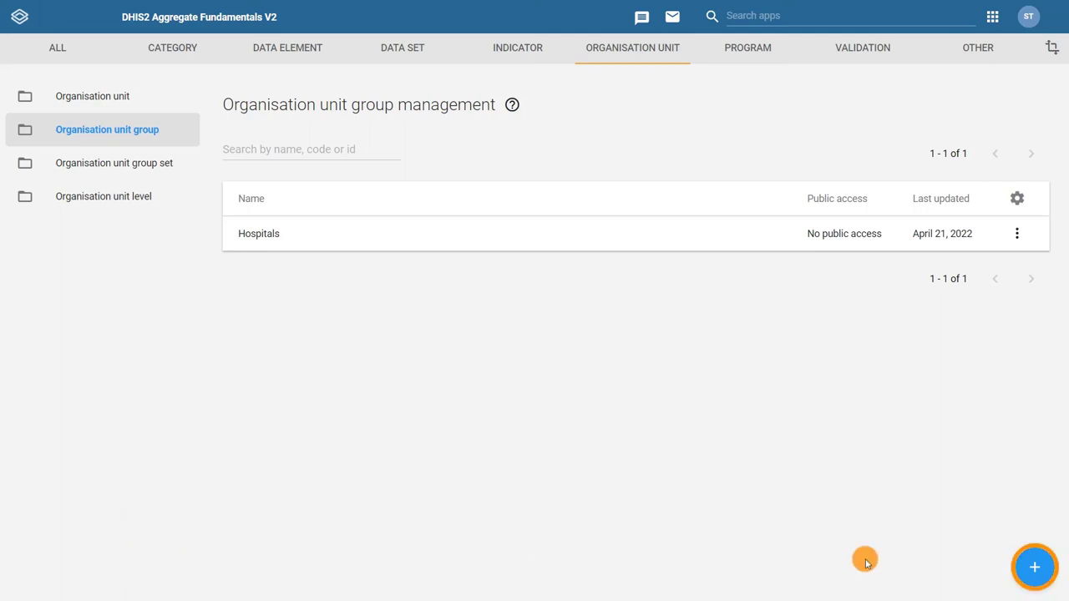
Start another organisation unit group named Health Centers and give it the doctor symbol.
click(1033, 567)
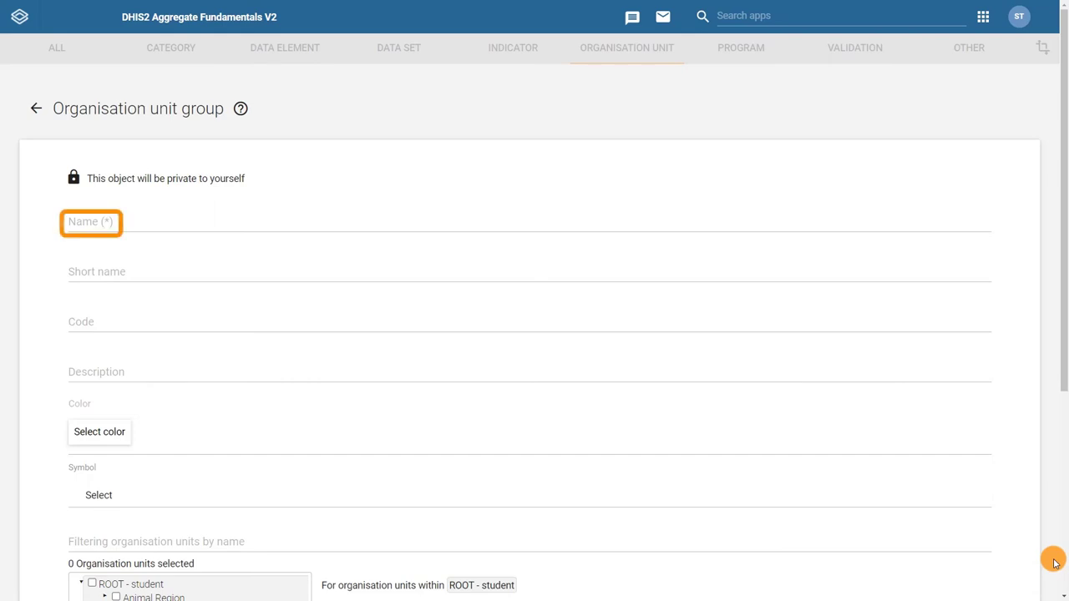
click(81, 220)
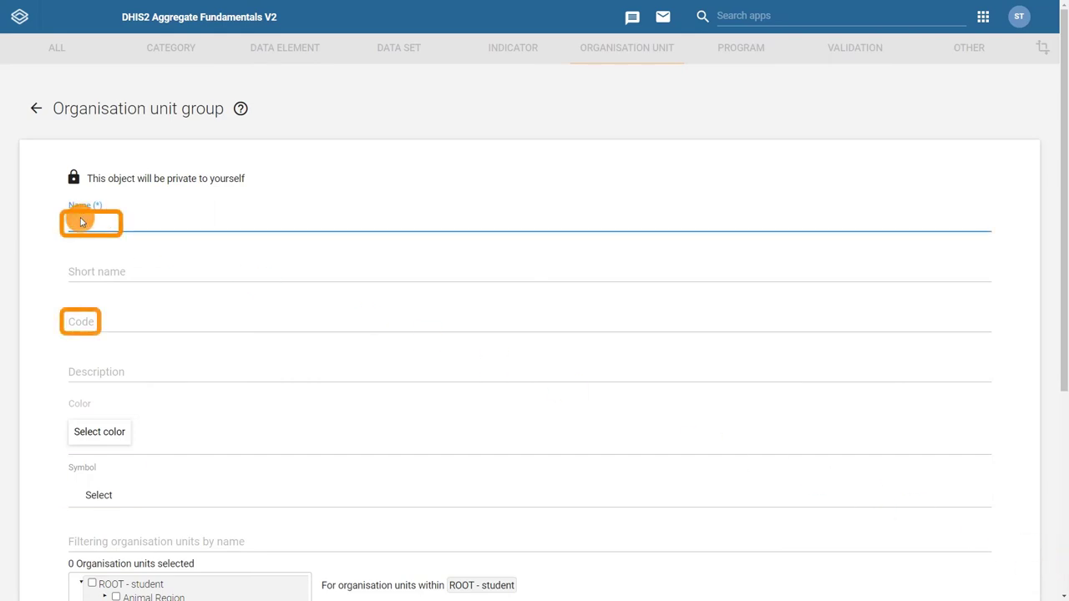
text(Health Centers)
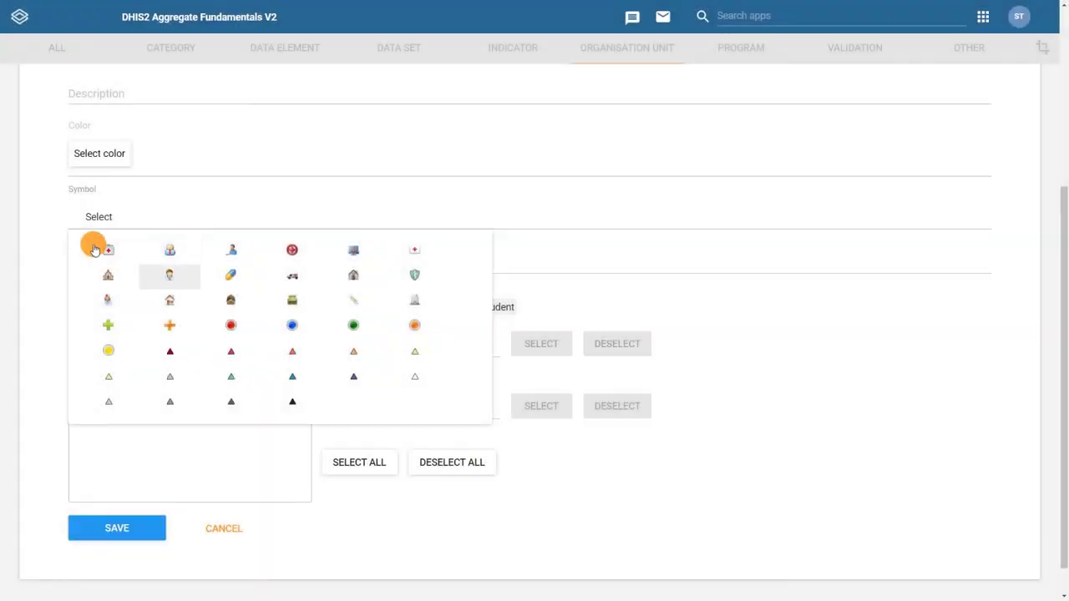
click(171, 275)
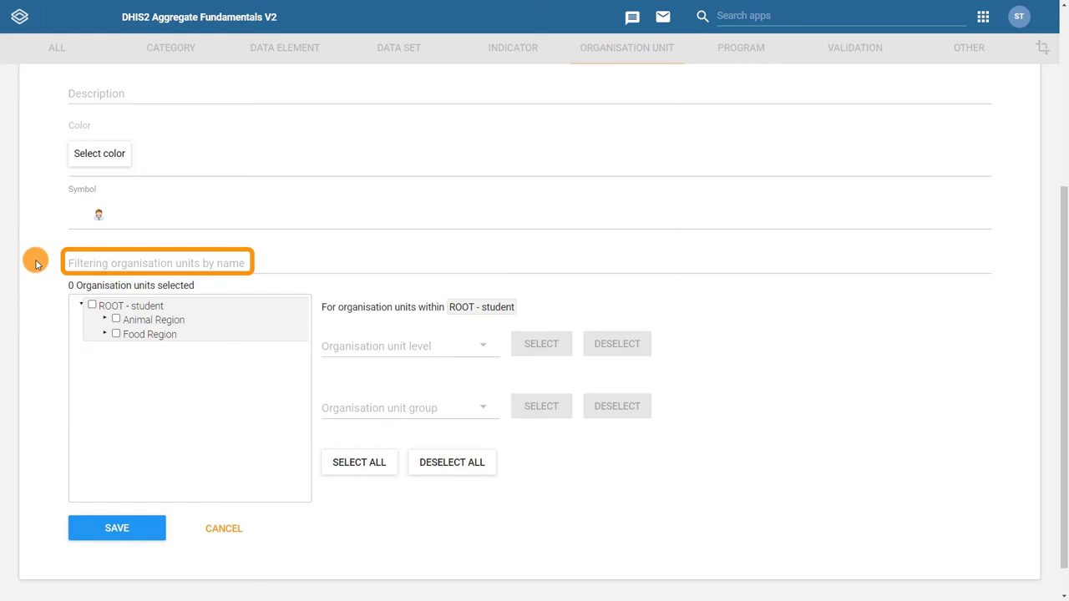
Filter the organisation units by "Health Center", add the Apple, Bulldog, Herring, Ostrich, Spaghetti and Spinach health centers, and save the group.
click(83, 258)
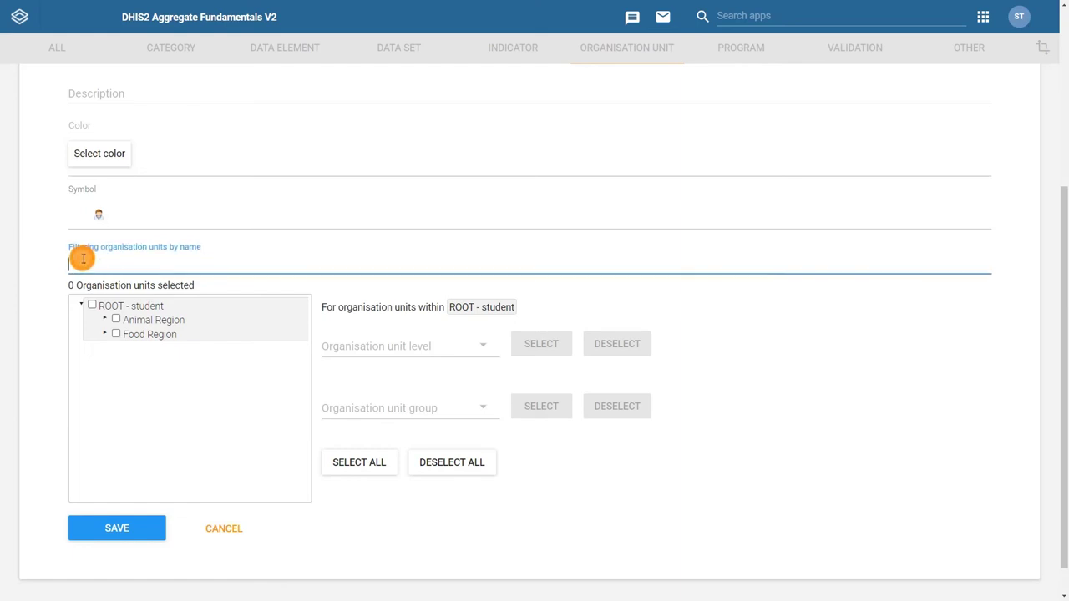
text(H)
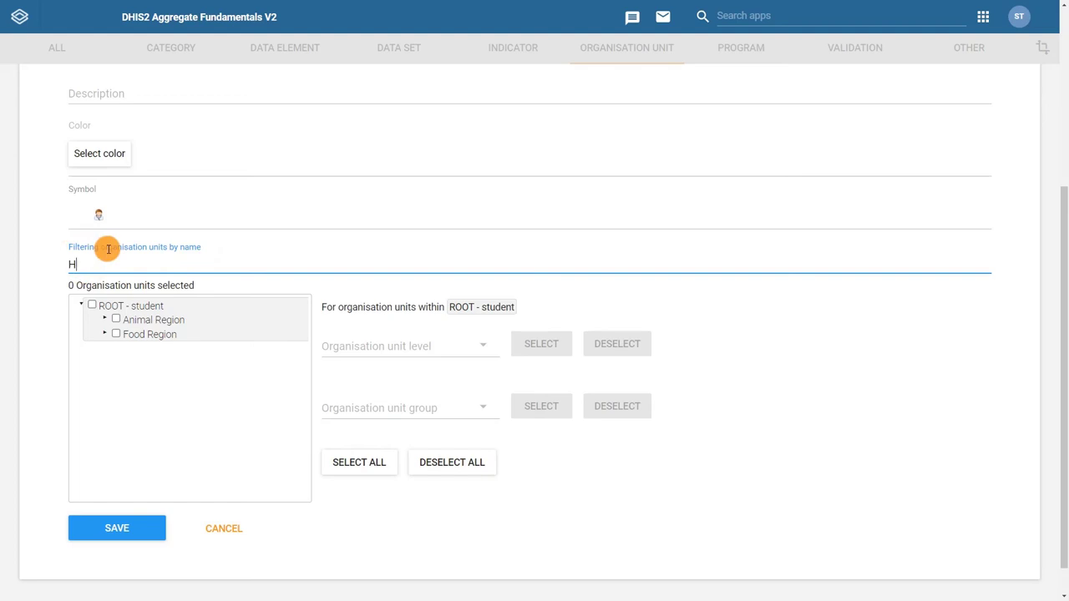
text(ealth Center)
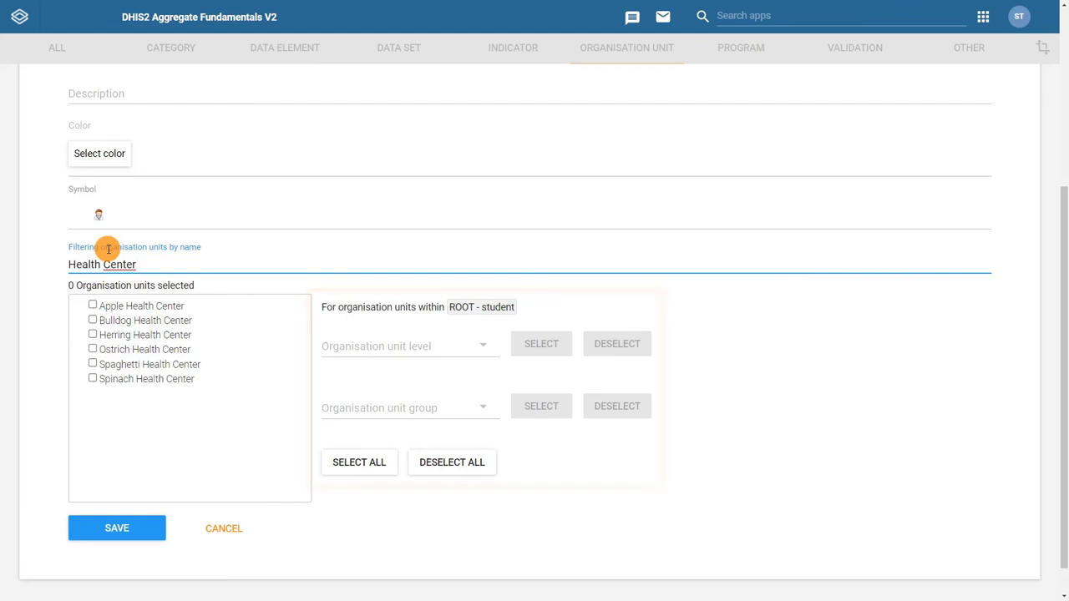
click(93, 306)
click(93, 320)
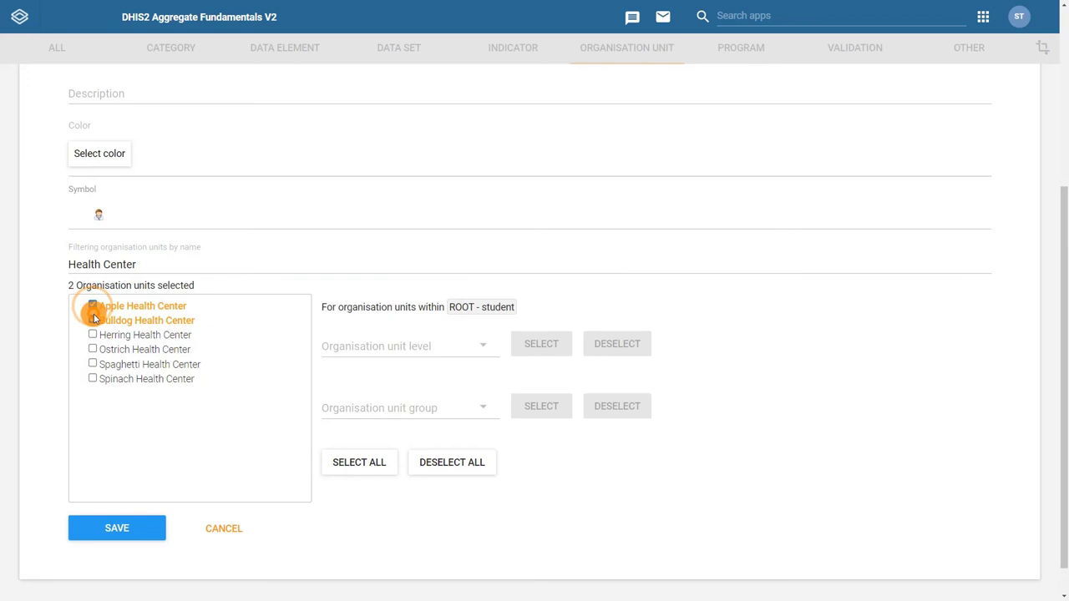
double_click(92, 335)
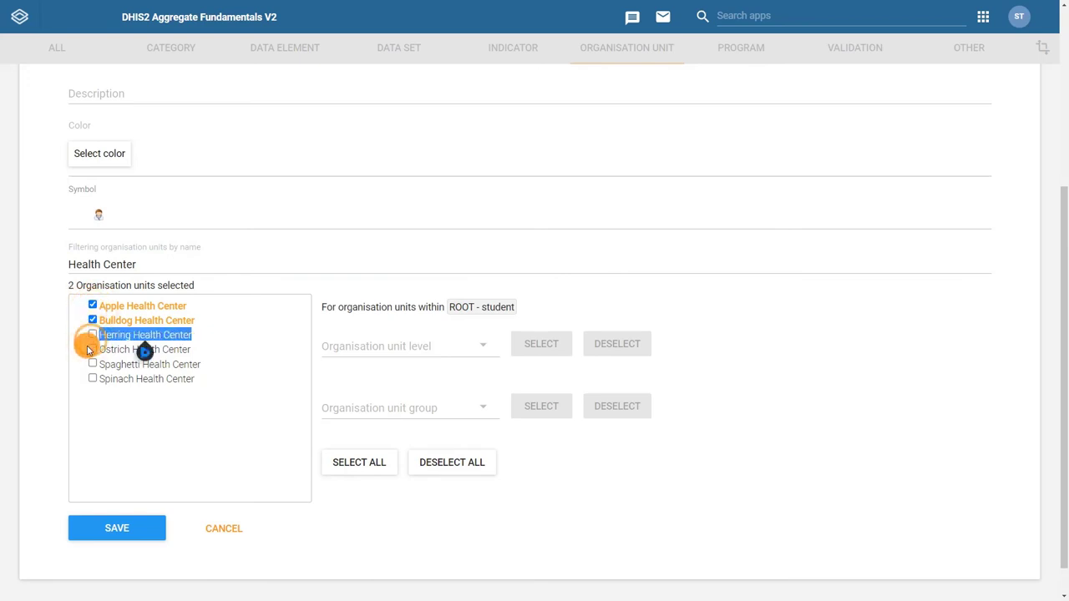
click(91, 335)
click(93, 349)
click(93, 364)
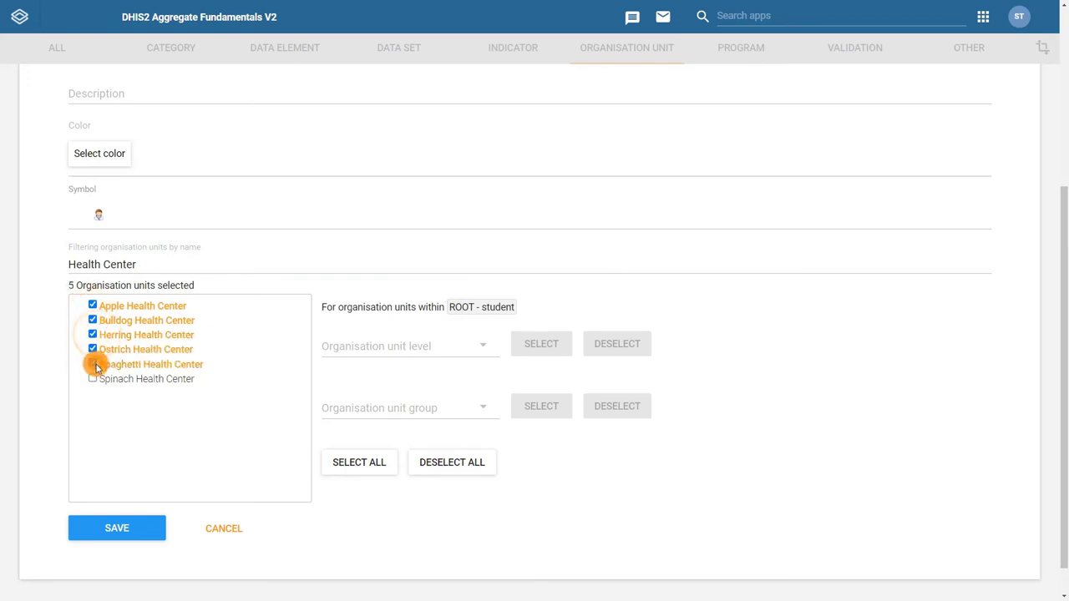
click(93, 379)
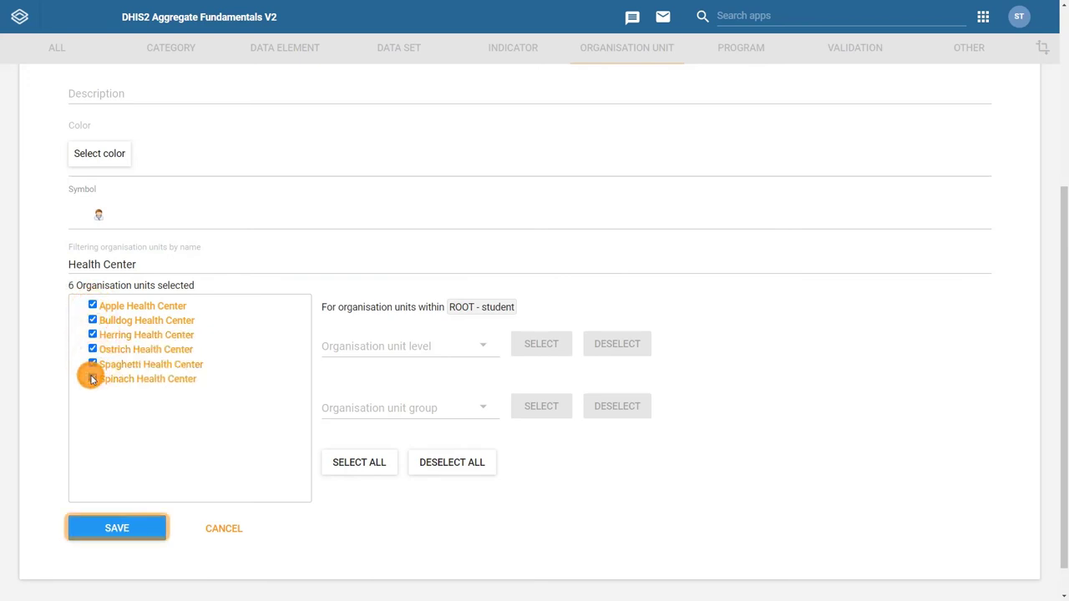
click(106, 528)
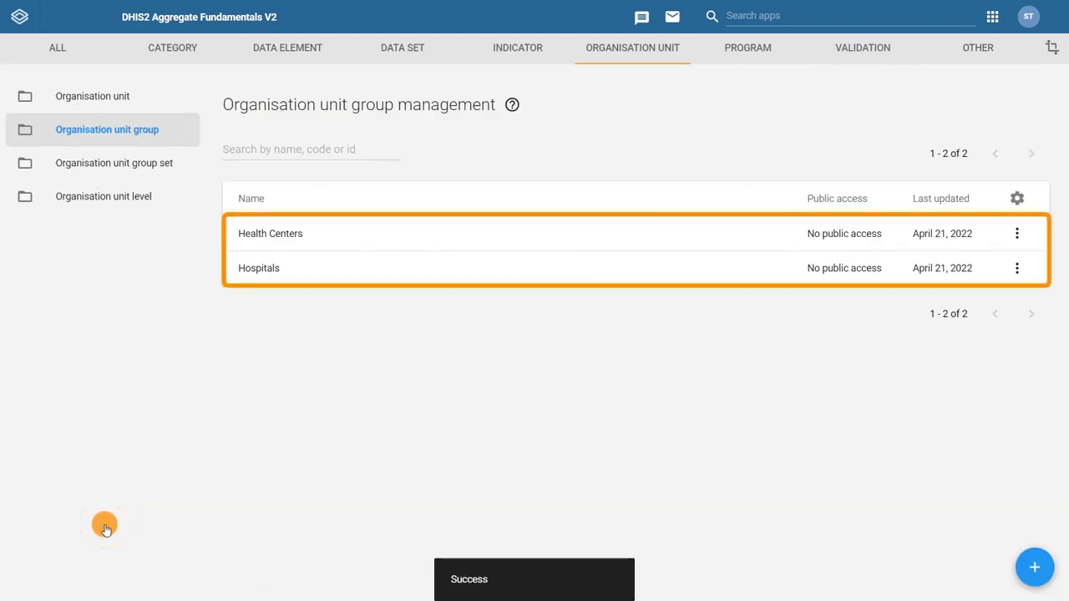